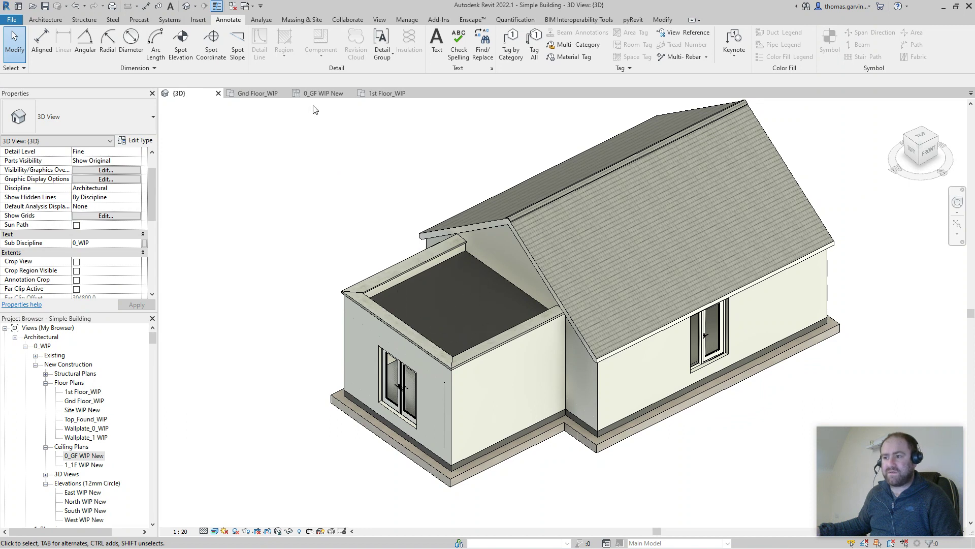
In the 1st floor plan, place an MK08 780x1400 VELUX skylight on the flat roof, about 2000 mm from its left inner edge.
{"action": "left_click", "coordinate": [385, 93]}
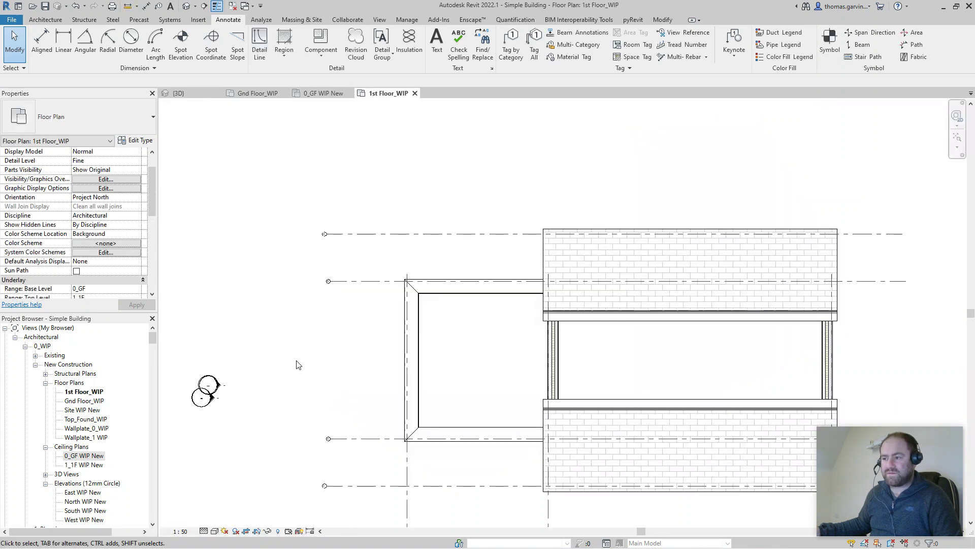
{"action": "left_click", "coordinate": [45, 19]}
{"action": "left_click", "coordinate": [84, 42]}
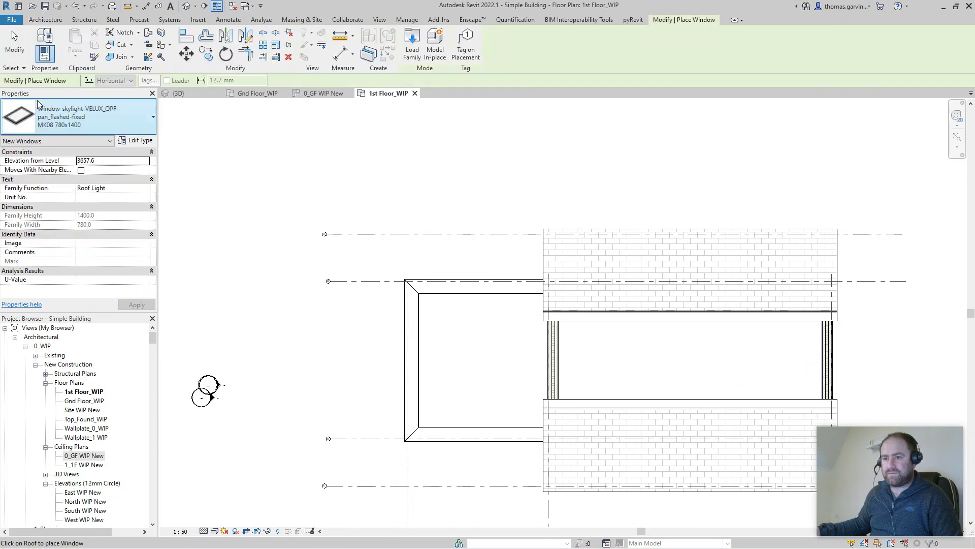
{"action": "left_click", "coordinate": [479, 363]}
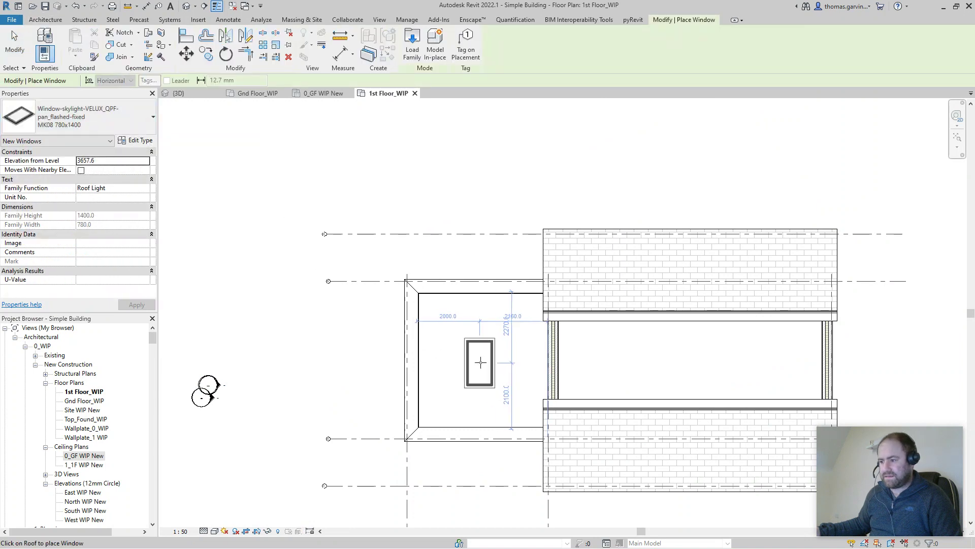
{"action": "key", "text": "Escape"}
{"action": "key", "text": "Escape"}
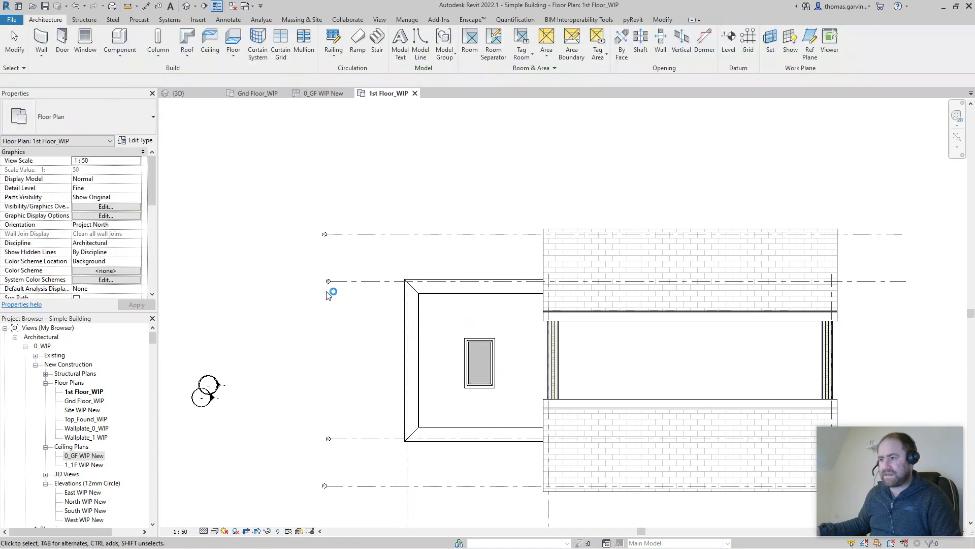
Open the ground floor plan and set the top offset of its view range to 3000.
{"action": "left_click", "coordinate": [252, 94]}
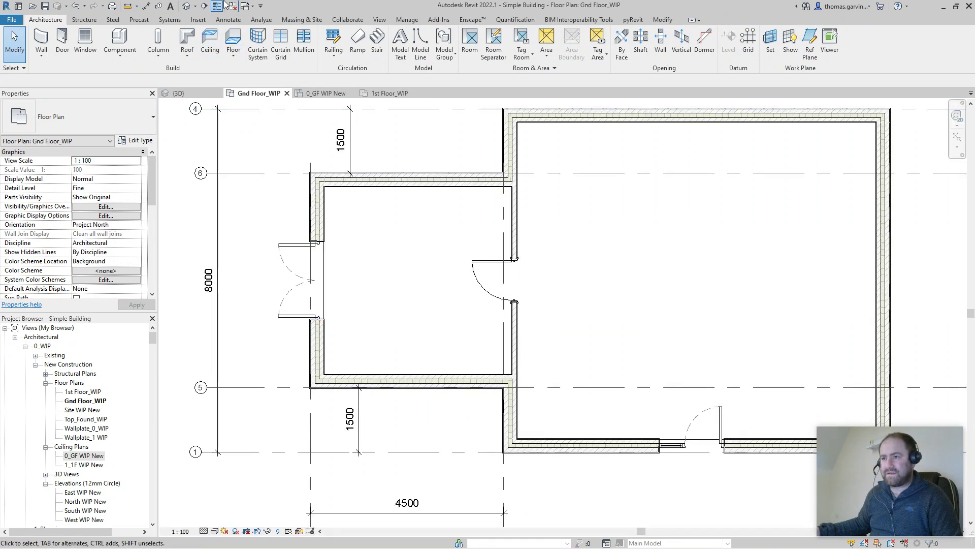
{"action": "left_click", "coordinate": [235, 20]}
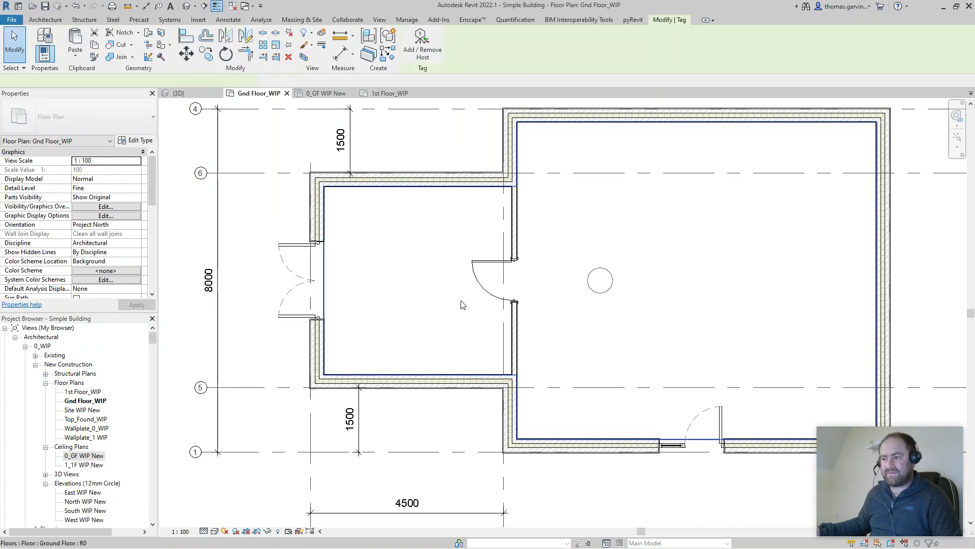
{"action": "key", "text": "Escape"}
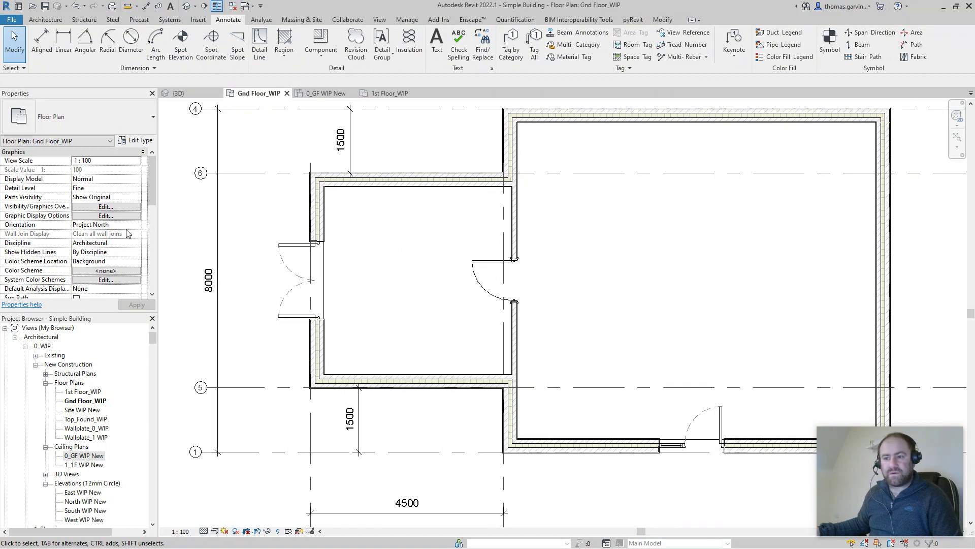
{"action": "scroll", "coordinate": [125, 232], "scroll_direction": "down", "scroll_amount": 3}
{"action": "scroll", "coordinate": [118, 226], "scroll_direction": "down", "scroll_amount": 2}
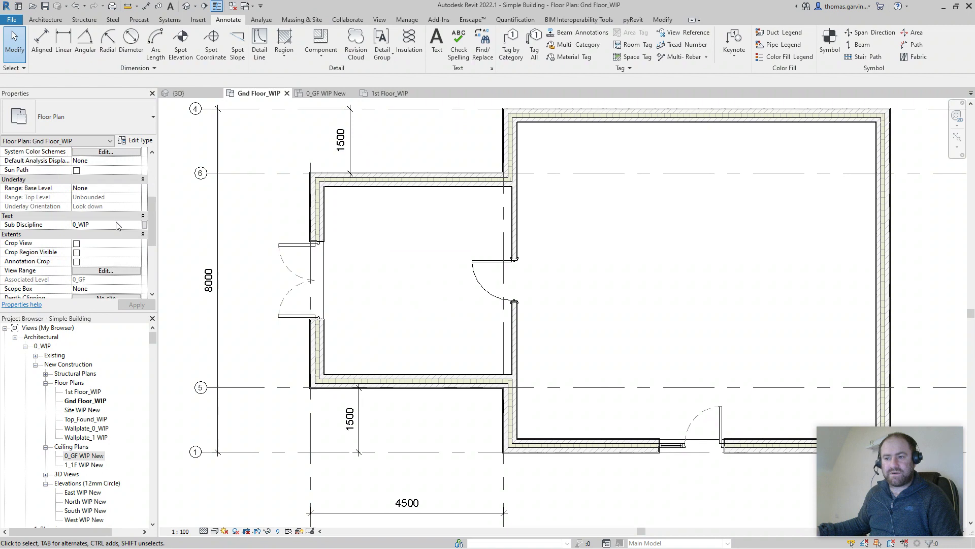
{"action": "left_click", "coordinate": [103, 272]}
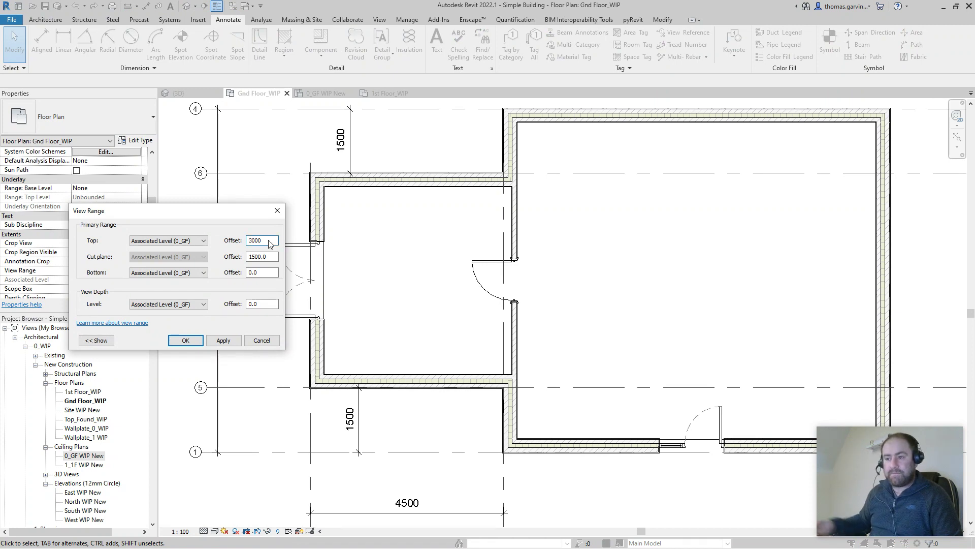
{"action": "left_click", "coordinate": [186, 340]}
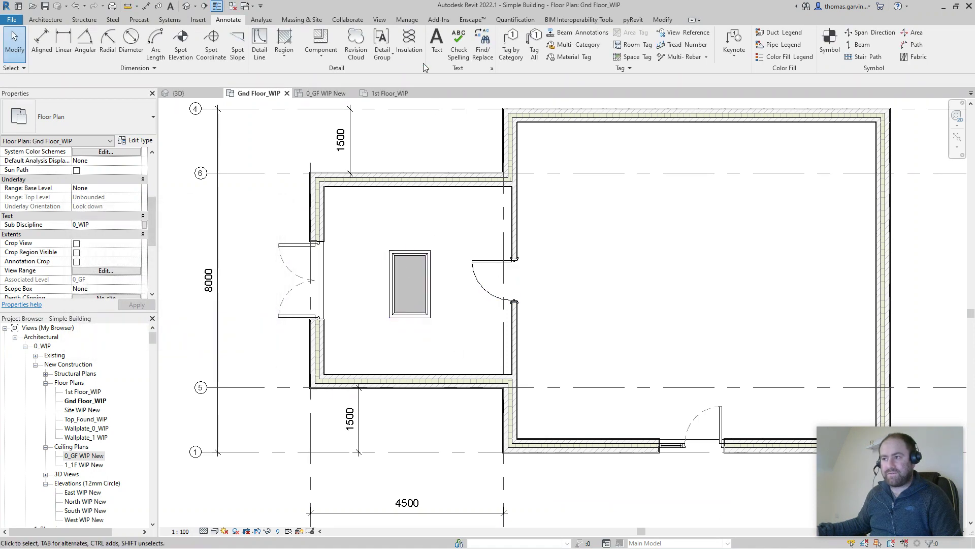
Tag the skylight by category in the ground floor plan and centre the tag on it.
{"action": "left_click", "coordinate": [64, 43]}
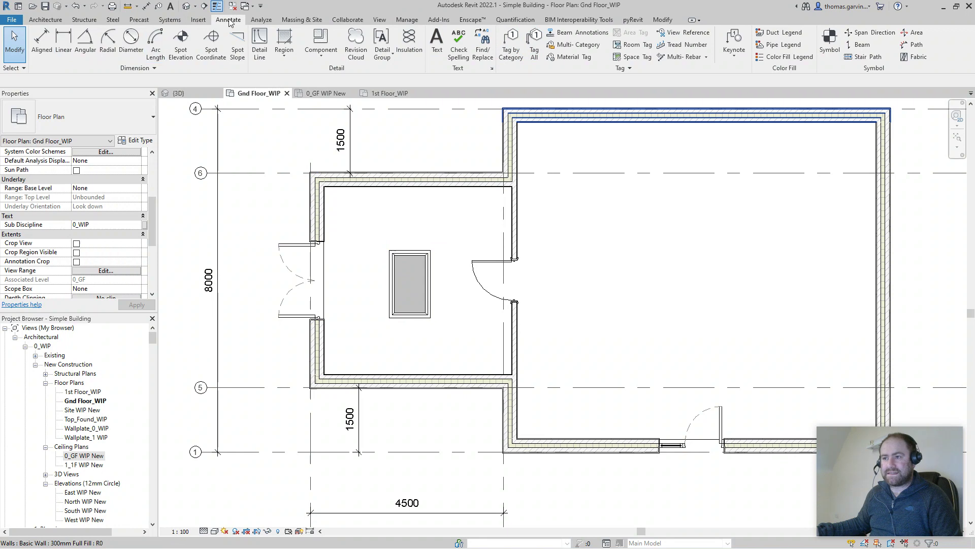
{"action": "left_click", "coordinate": [511, 46]}
{"action": "left_click", "coordinate": [414, 281]}
{"action": "left_click_drag", "start_coordinate": [410, 259], "coordinate": [409, 288]}
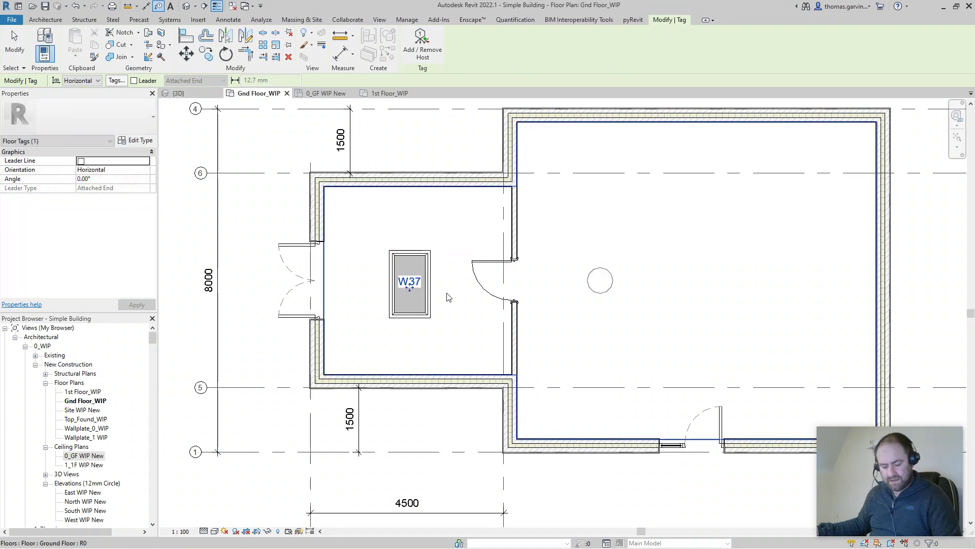
{"action": "key", "text": "Escape"}
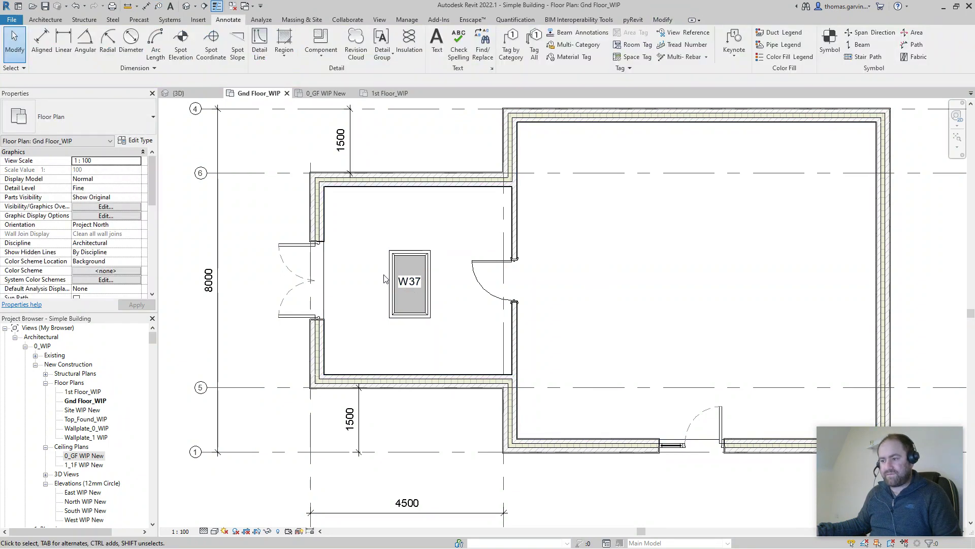
Override the skylight's graphics by element in this view, setting its surface transparency to 100.
{"action": "left_click", "coordinate": [420, 319]}
{"action": "right_click", "coordinate": [420, 316]}
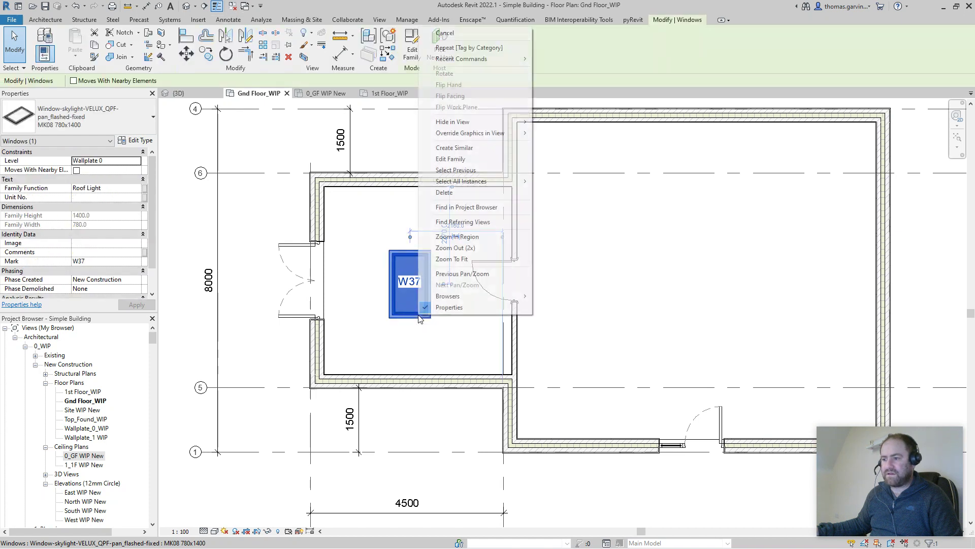
{"action": "mouse_move", "coordinate": [492, 134]}
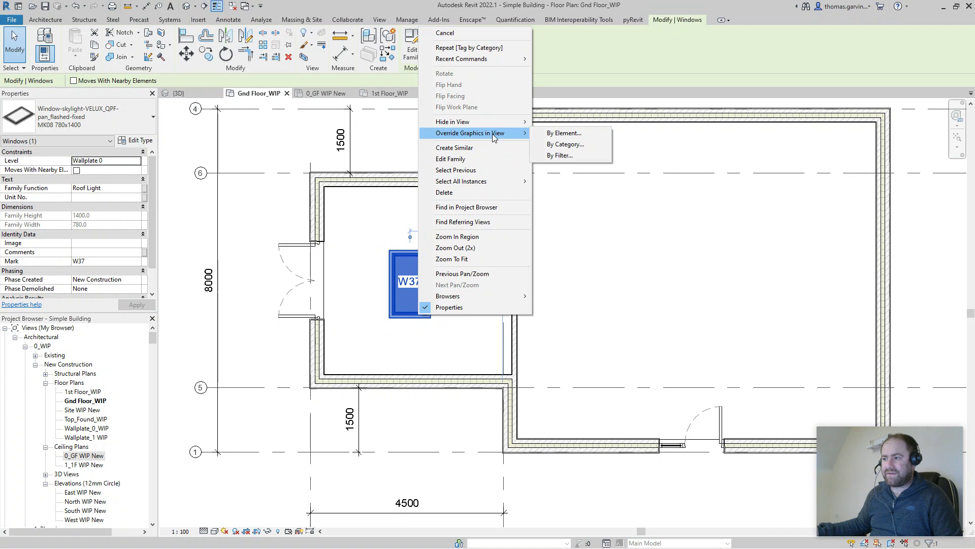
{"action": "left_click", "coordinate": [576, 135]}
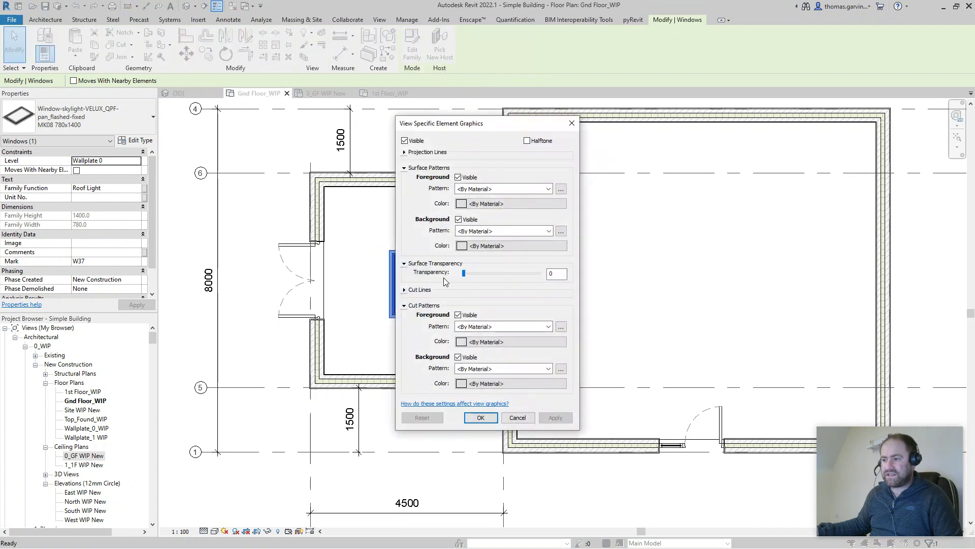
{"action": "left_click_drag", "start_coordinate": [464, 274], "coordinate": [546, 274]}
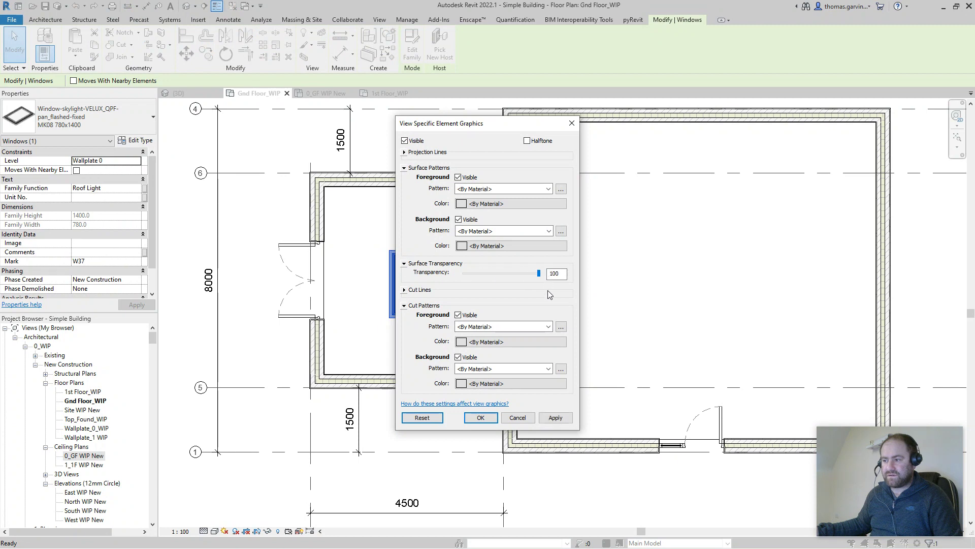
{"action": "key", "text": "Tab"}
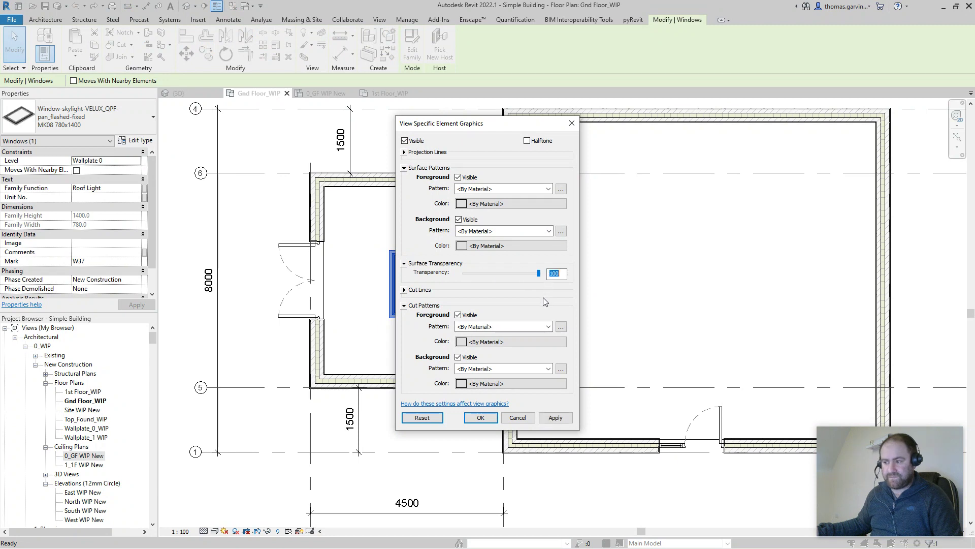
{"action": "left_click", "coordinate": [488, 418]}
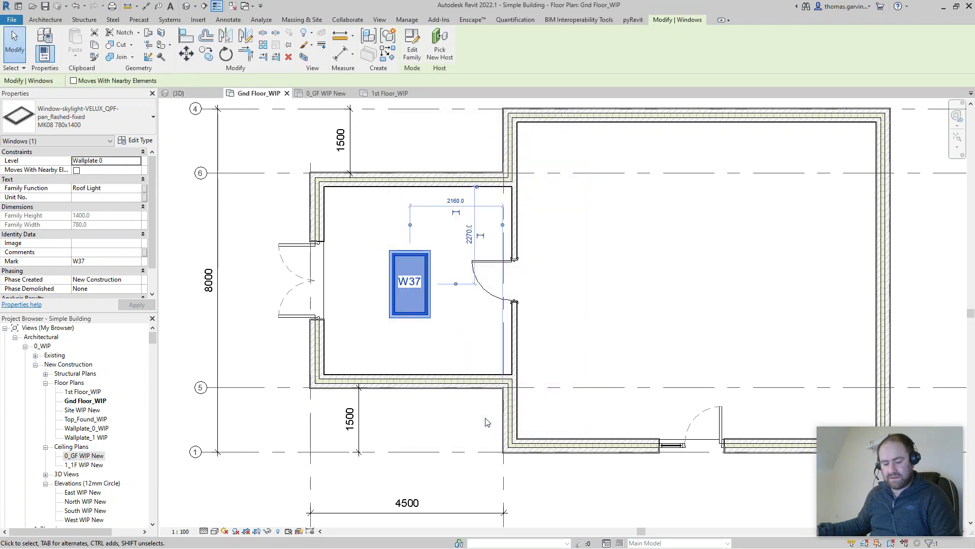
{"action": "key", "text": "Escape"}
Apply the <Invisible lines> linework style to the whole skylight, leaving its tag alone.
{"action": "scroll", "coordinate": [412, 297], "scroll_direction": "up", "scroll_amount": 3}
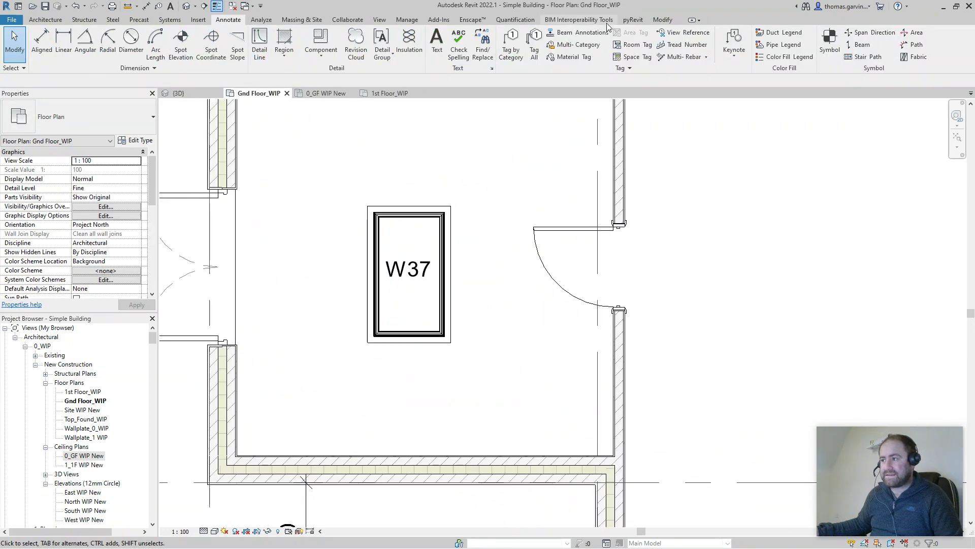
{"action": "left_click", "coordinate": [667, 21]}
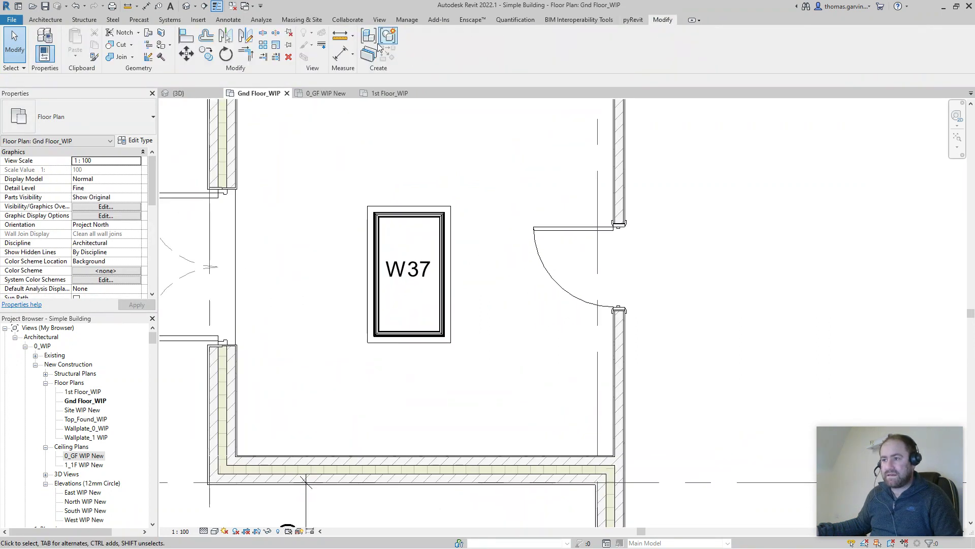
{"action": "left_click", "coordinate": [322, 46]}
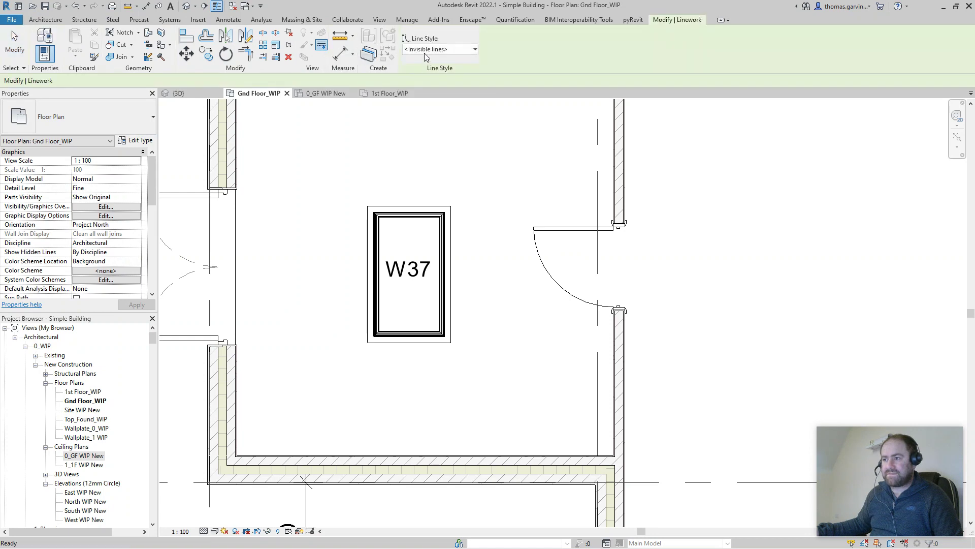
{"action": "left_click", "coordinate": [407, 282]}
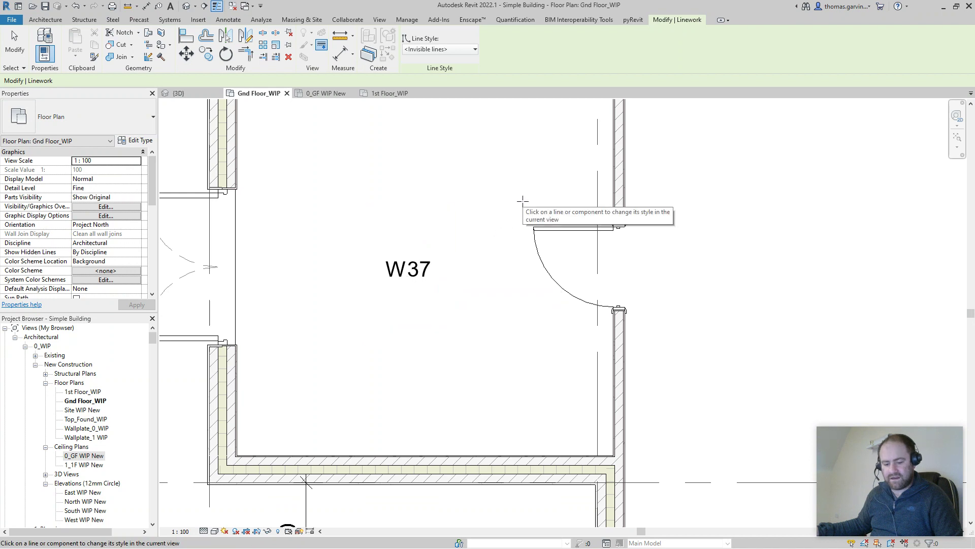
{"action": "key", "text": "Escape"}
{"action": "scroll", "coordinate": [457, 259], "scroll_direction": "down", "scroll_amount": 3}
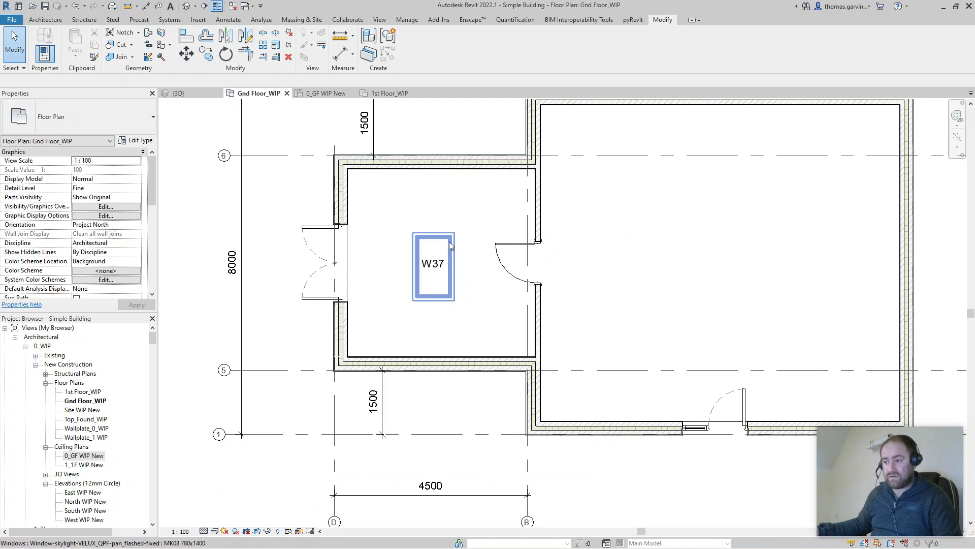
{"action": "middle_click_drag", "start_coordinate": [447, 168], "coordinate": [401, 180]}
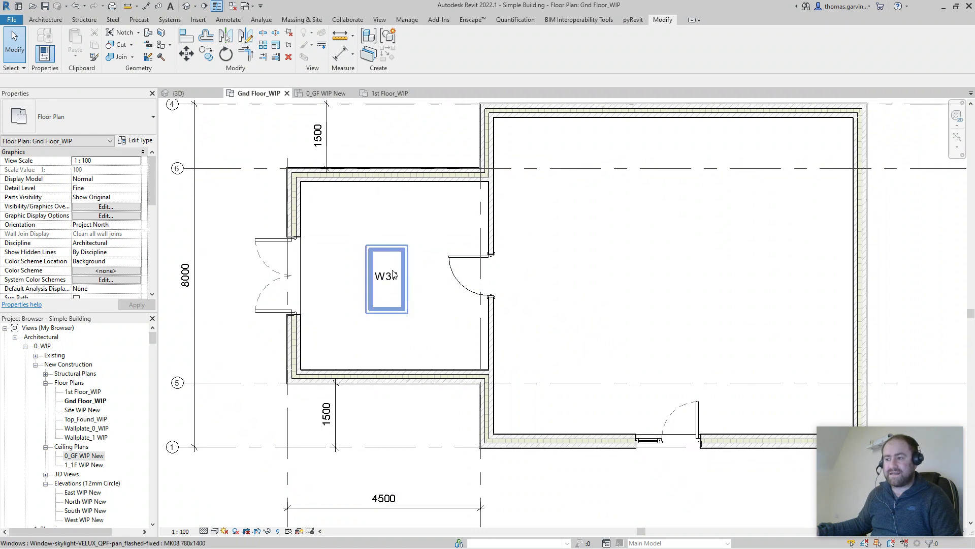
Open the 0_GF WIP New ceiling plan and start editing the boundary of the smaller room's ceiling.
{"action": "left_click", "coordinate": [227, 20]}
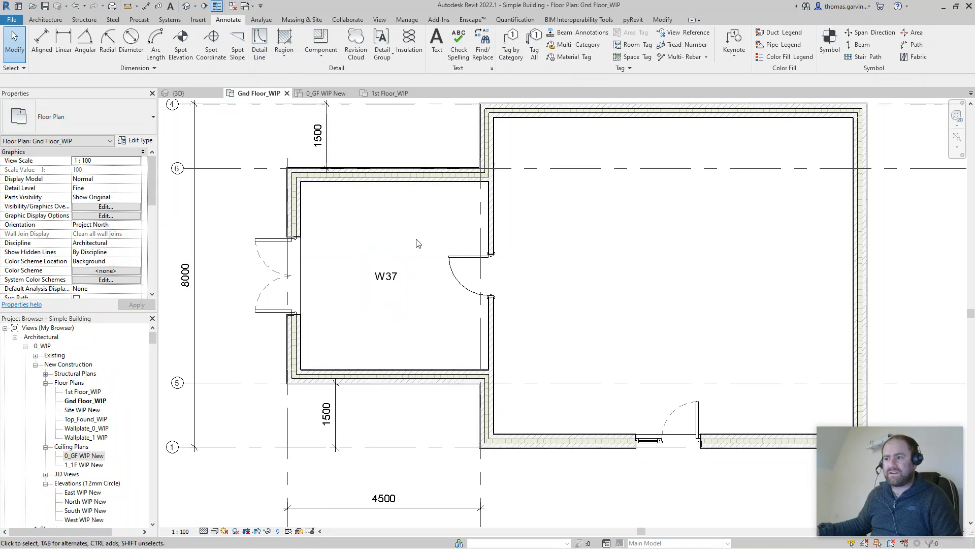
{"action": "left_click", "coordinate": [321, 93]}
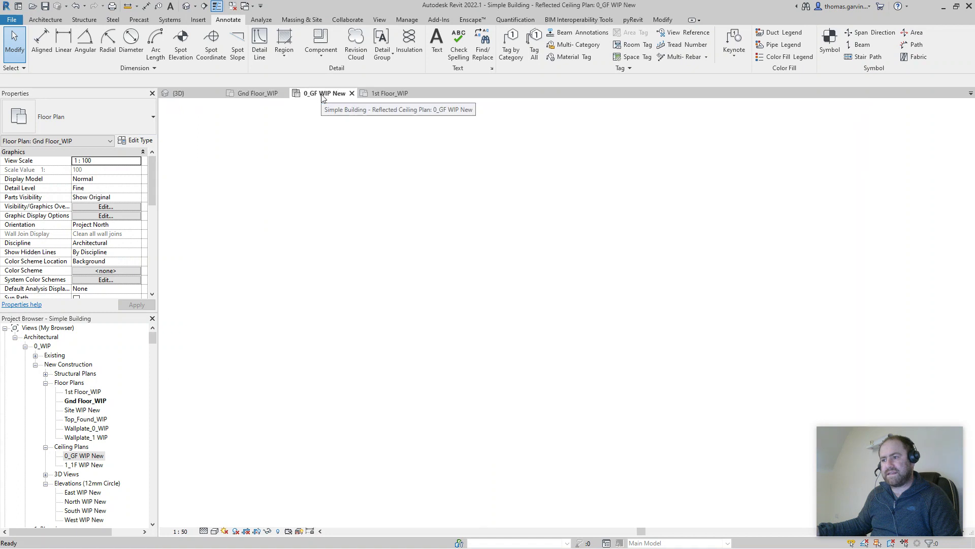
{"action": "scroll", "coordinate": [470, 282], "scroll_direction": "up", "scroll_amount": 2}
{"action": "scroll", "coordinate": [437, 246], "scroll_direction": "up", "scroll_amount": 1}
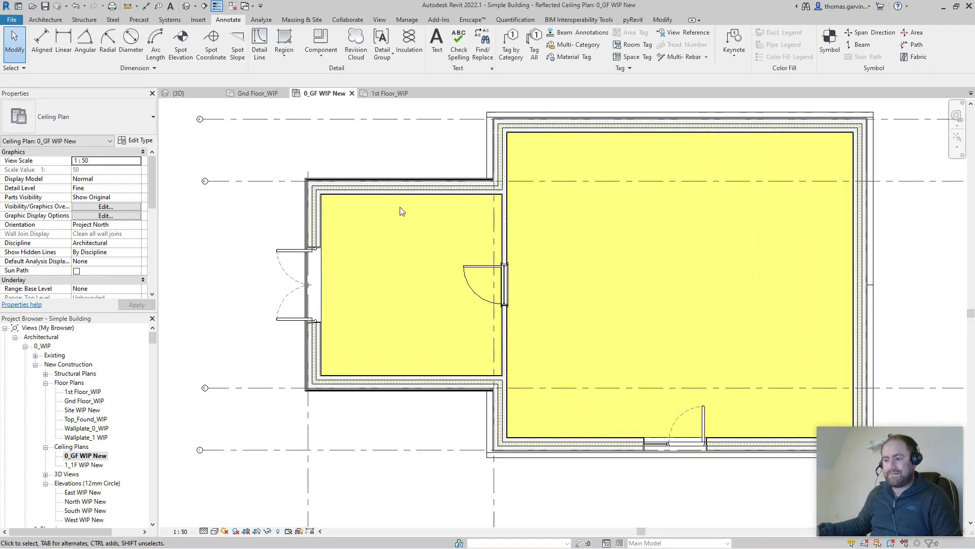
{"action": "left_click", "coordinate": [466, 200]}
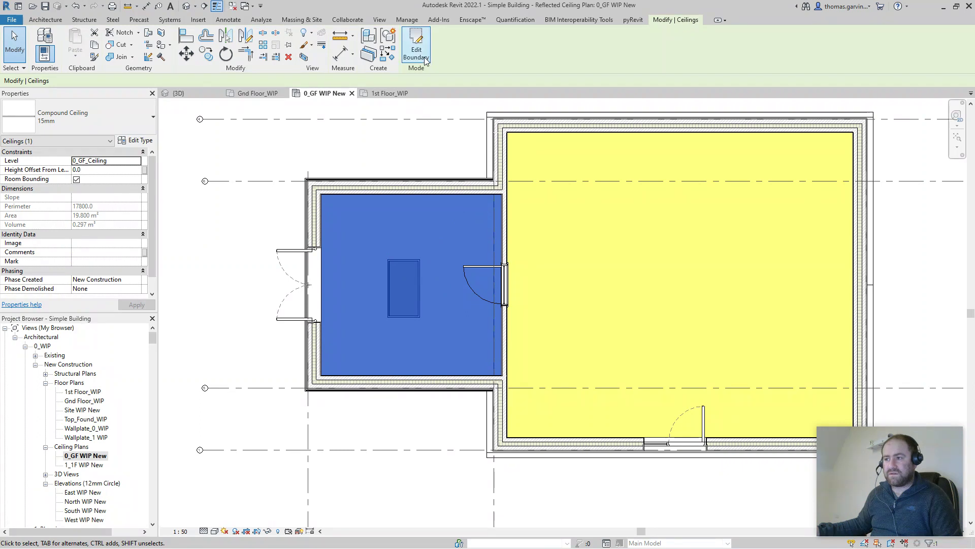
{"action": "left_click", "coordinate": [417, 49]}
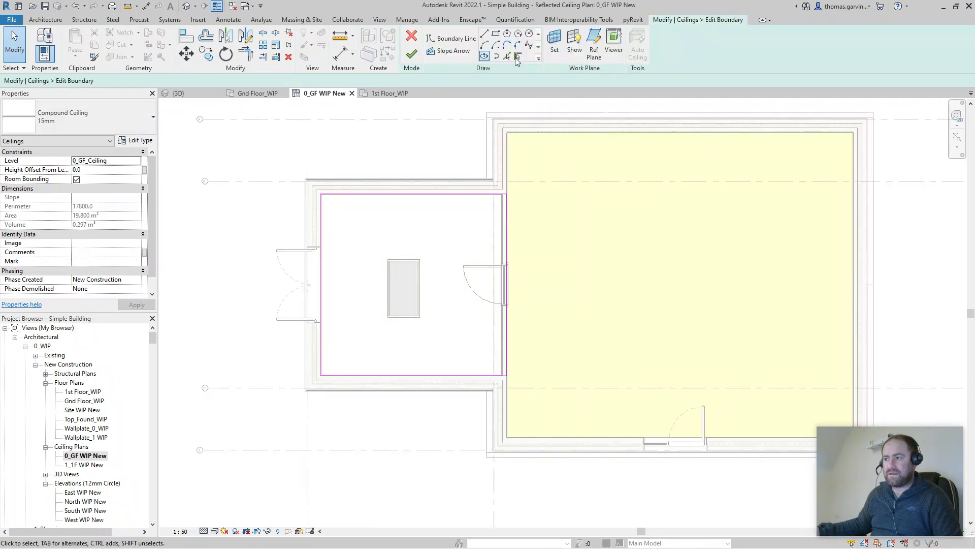
Cut an opening in the ceiling by picking the skylight's four outer edges as boundary lines, and finish the sketch.
{"action": "left_click", "coordinate": [507, 56]}
{"action": "scroll", "coordinate": [402, 285], "scroll_direction": "up", "scroll_amount": 5}
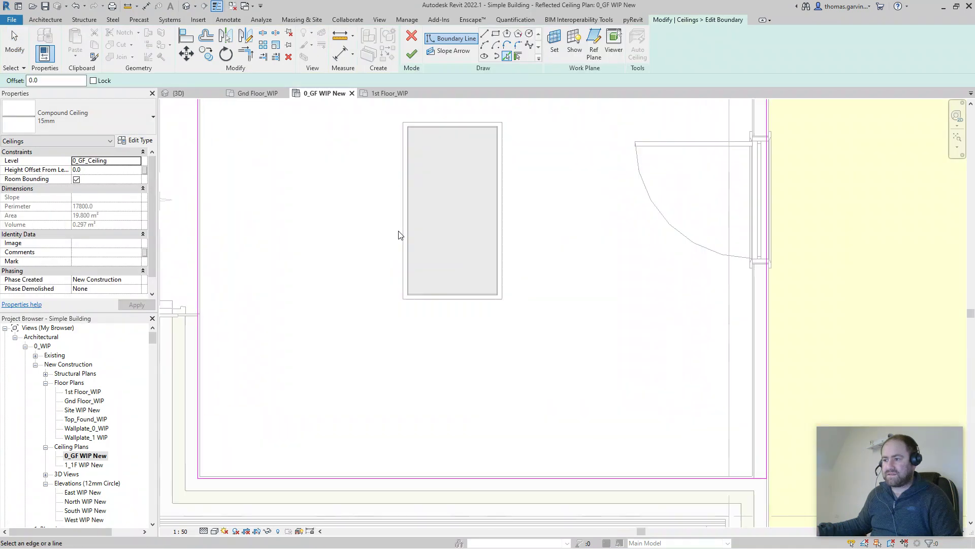
{"action": "left_click", "coordinate": [404, 229]}
{"action": "left_click", "coordinate": [451, 122]}
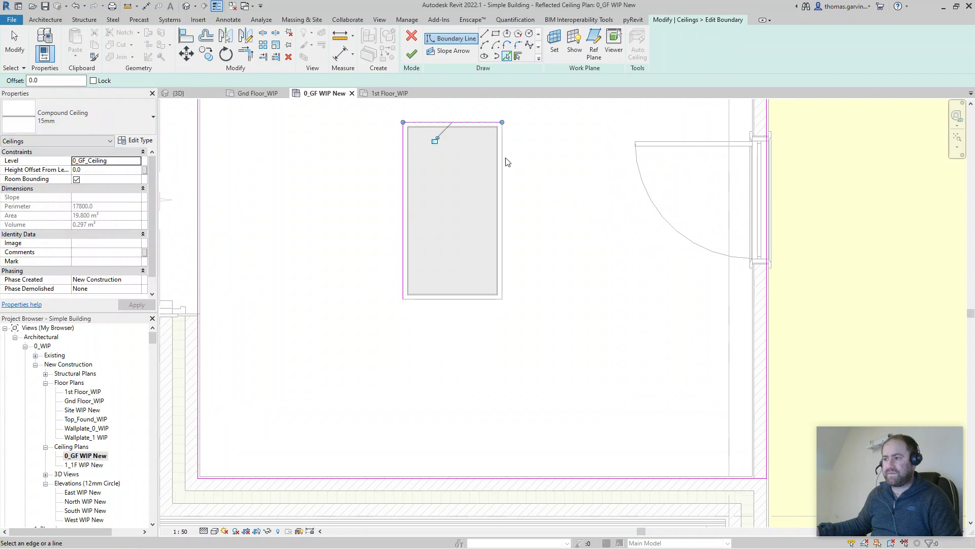
{"action": "left_click", "coordinate": [503, 173]}
{"action": "left_click", "coordinate": [461, 299]}
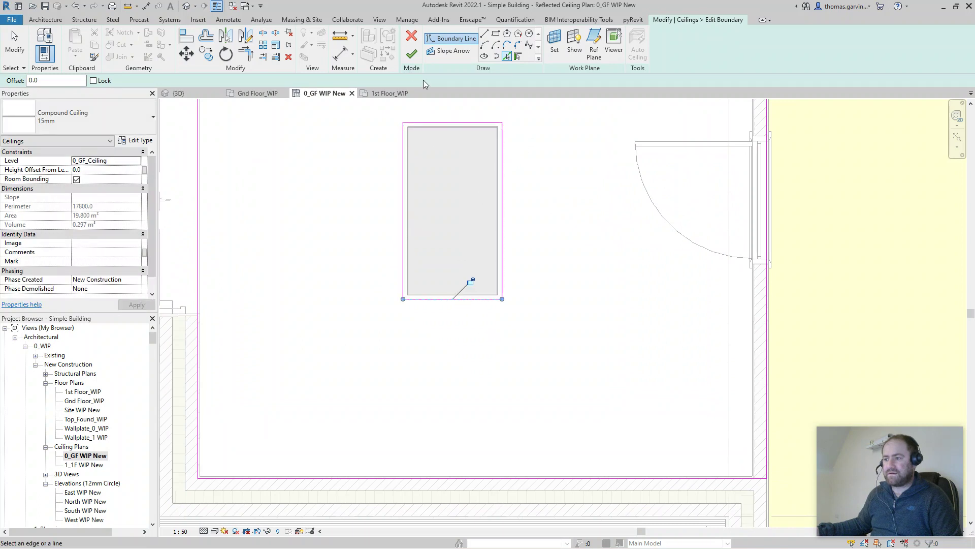
{"action": "left_click", "coordinate": [411, 54]}
{"action": "middle_click_drag", "start_coordinate": [633, 222], "coordinate": [554, 260]}
{"action": "key", "text": "Escape"}
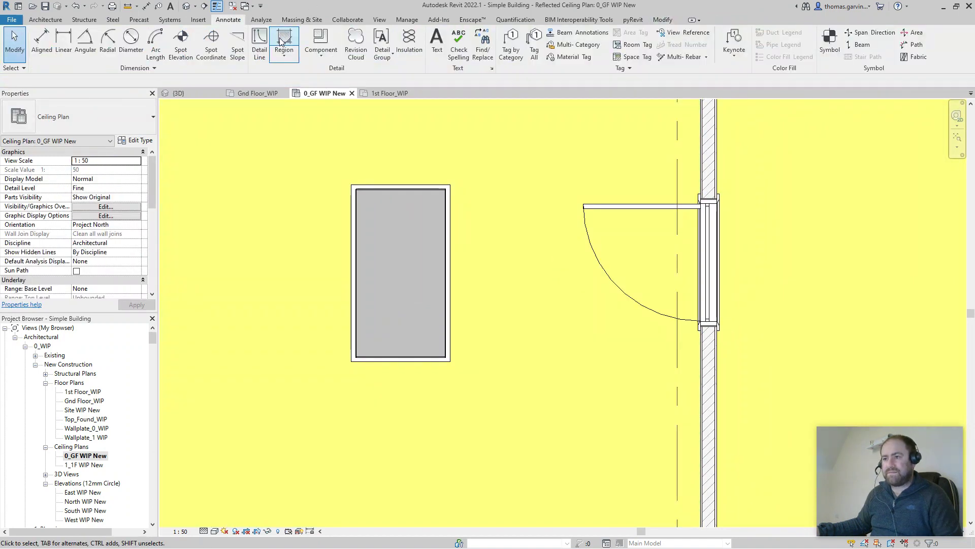
Trace the skylight's four outer edges with detail lines in the <Overhead> line style, locking them to the picked edges.
{"action": "left_click", "coordinate": [260, 41]}
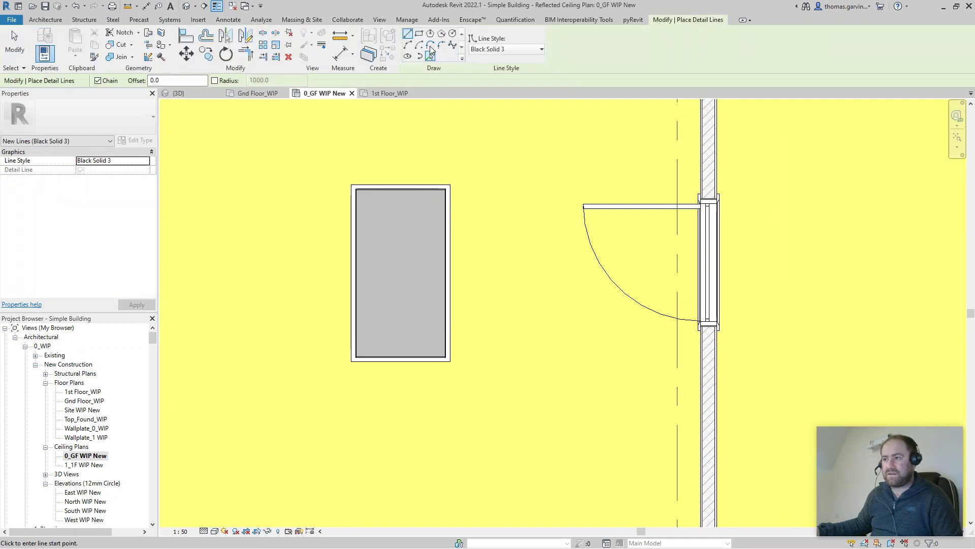
{"action": "left_click", "coordinate": [516, 50]}
{"action": "scroll", "coordinate": [511, 164], "scroll_direction": "up", "scroll_amount": 5}
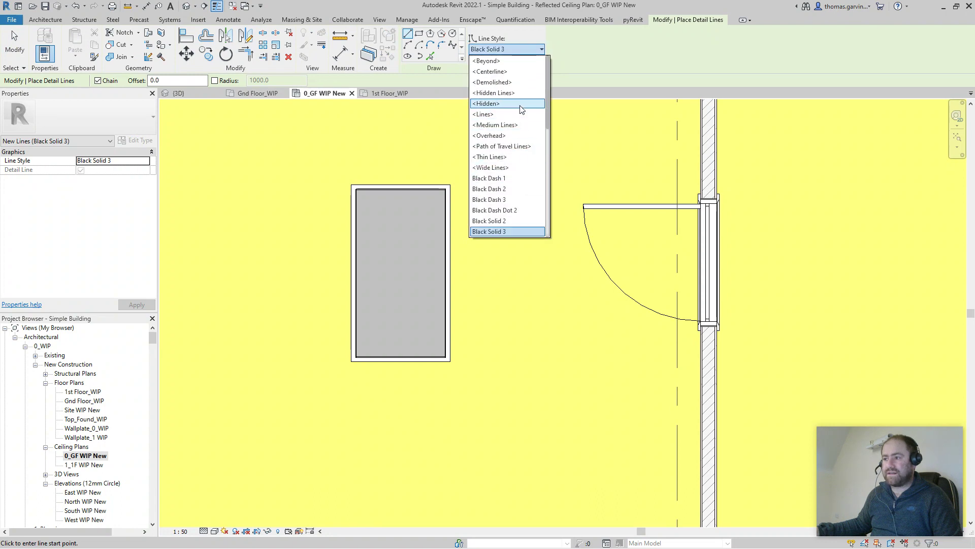
{"action": "left_click", "coordinate": [521, 136]}
{"action": "left_click", "coordinate": [431, 57]}
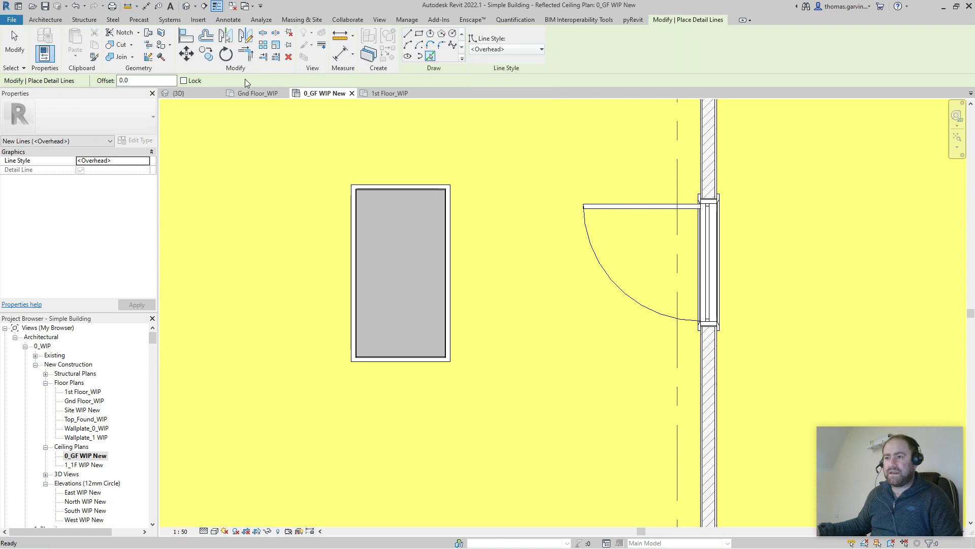
{"action": "left_click", "coordinate": [192, 81]}
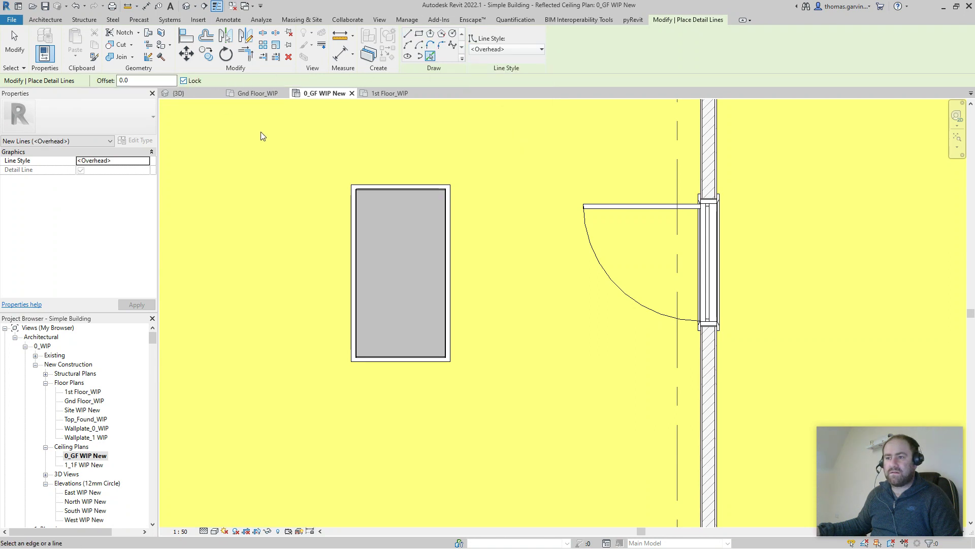
{"action": "left_click", "coordinate": [351, 227]}
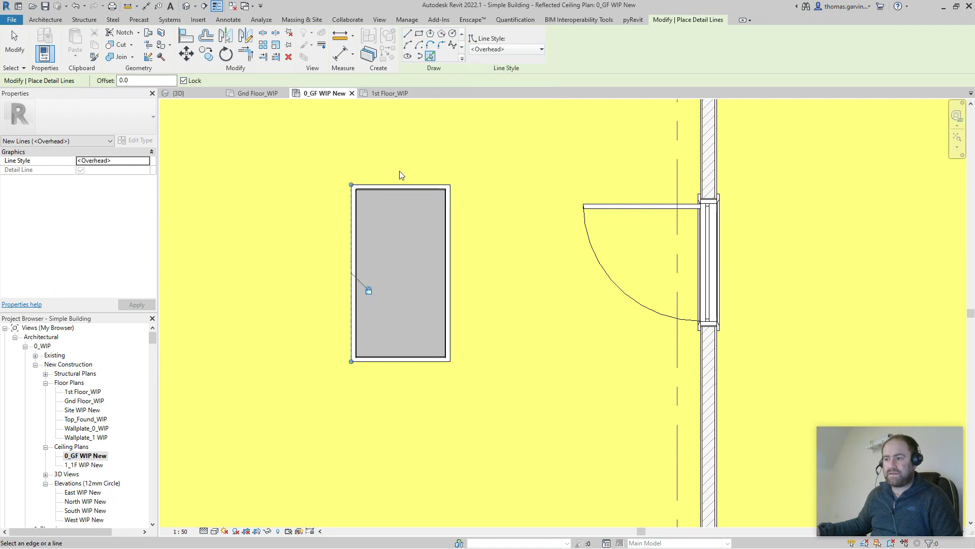
{"action": "left_click", "coordinate": [451, 251]}
{"action": "left_click", "coordinate": [415, 361]}
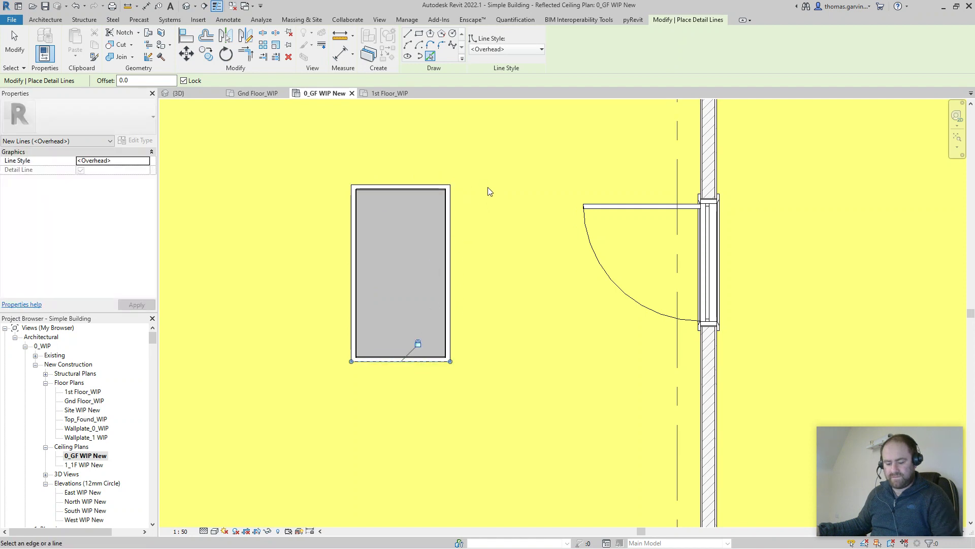
{"action": "key", "text": "Escape"}
{"action": "key", "text": "Escape"}
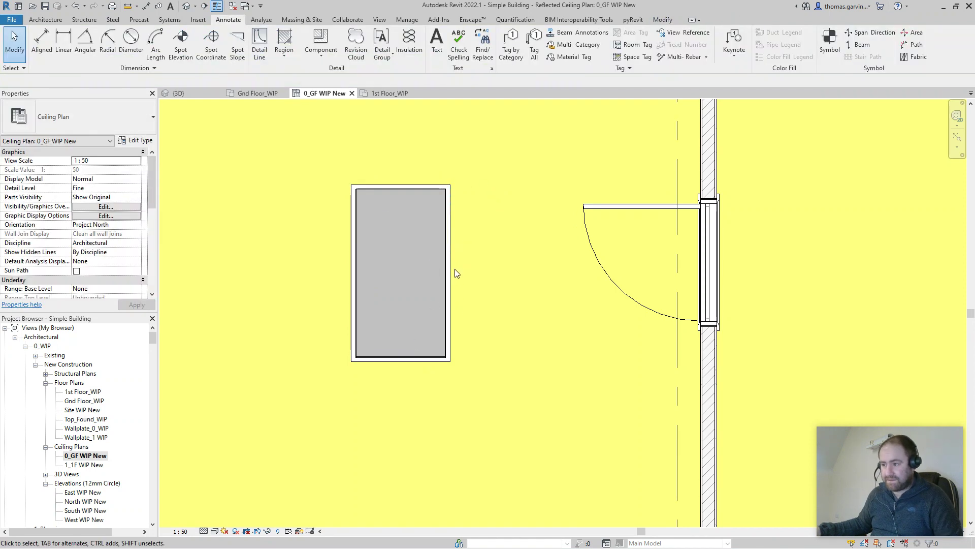
Group the chain of four overhead lines around the skylight into a detail group named Roof Light.
{"action": "key", "text": "Tab"}
{"action": "left_click", "coordinate": [452, 269]}
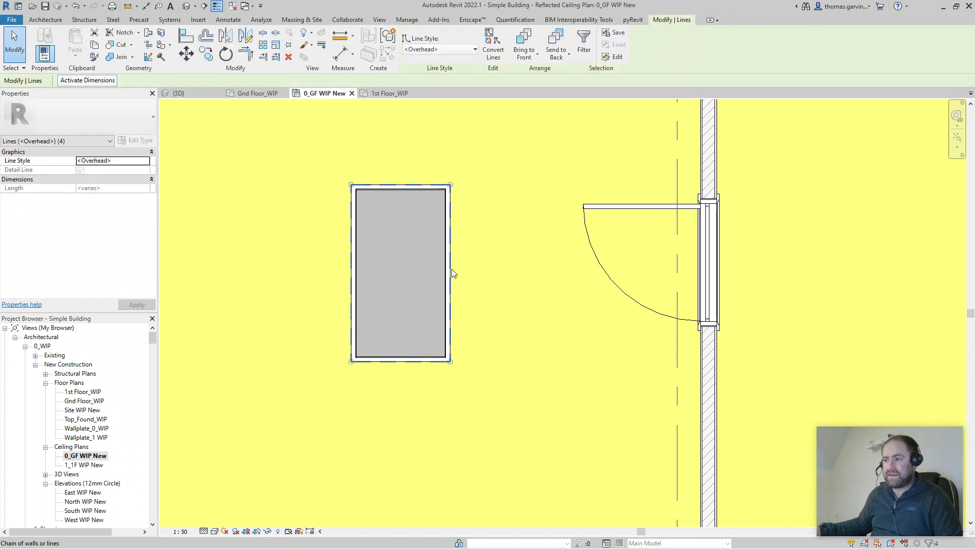
{"action": "left_click", "coordinate": [390, 38]}
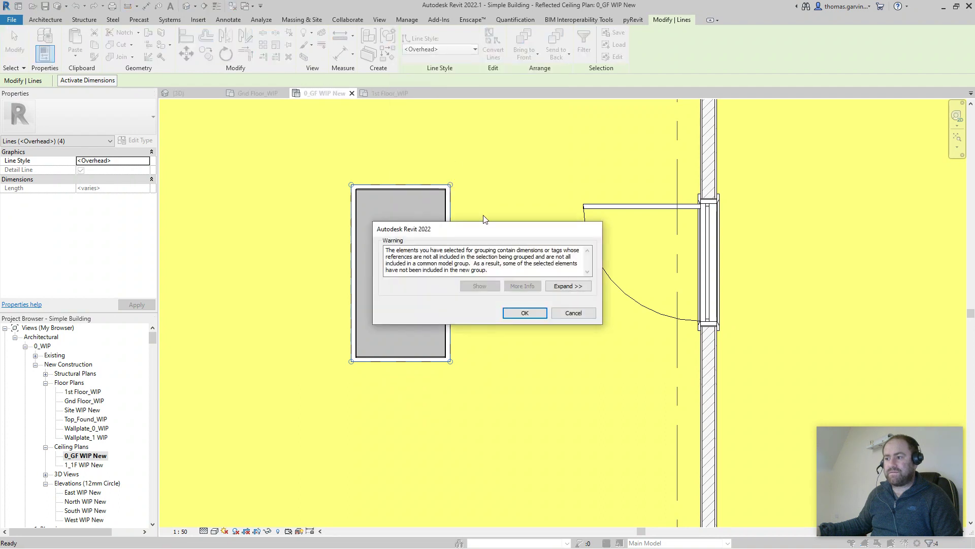
{"action": "left_click", "coordinate": [524, 312]}
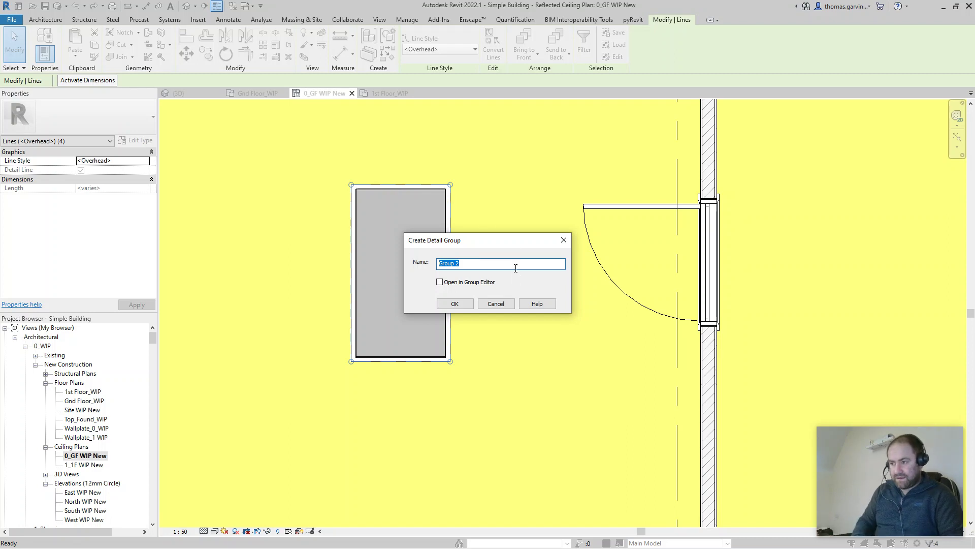
{"action": "type", "text": "Roof Lig"}
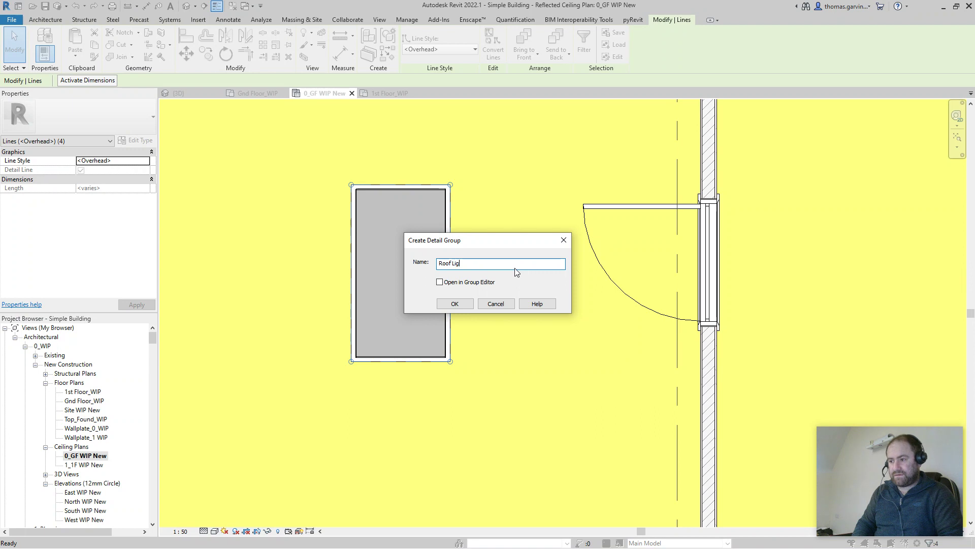
{"action": "type", "text": "ht"}
{"action": "left_click", "coordinate": [455, 302]}
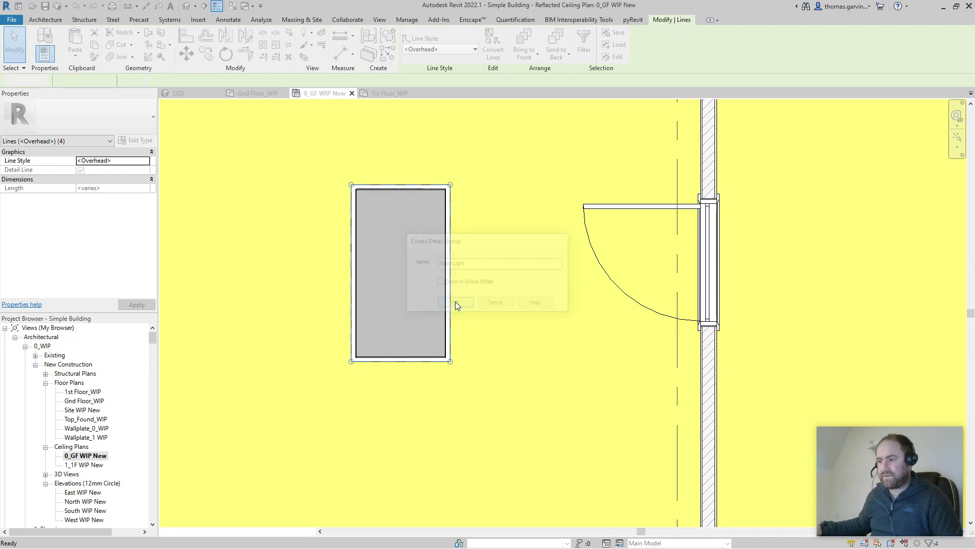
{"action": "left_click", "coordinate": [327, 138]}
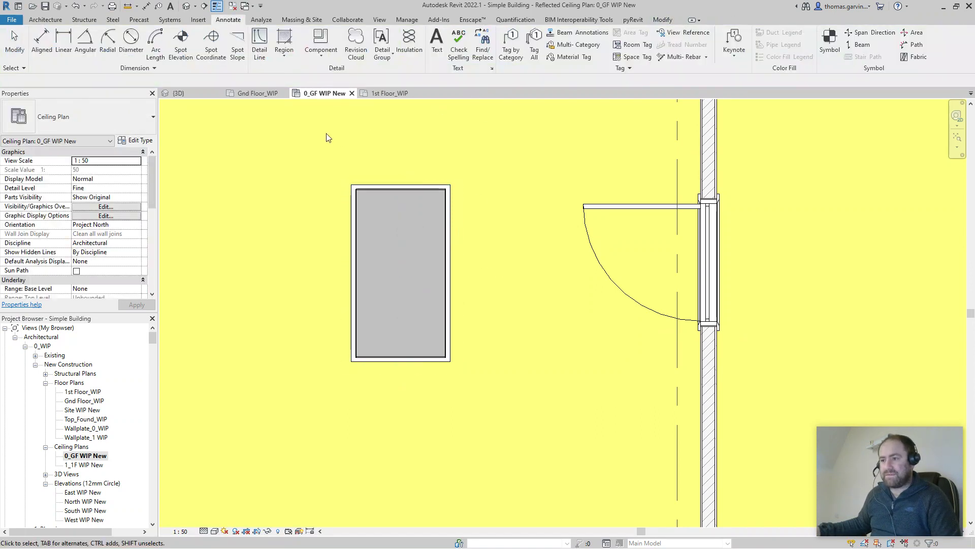
Place the Roof Light detail group in the Gnd Floor_WIP plan, centred on the skylight at the W37 tag.
{"action": "left_click", "coordinate": [250, 93]}
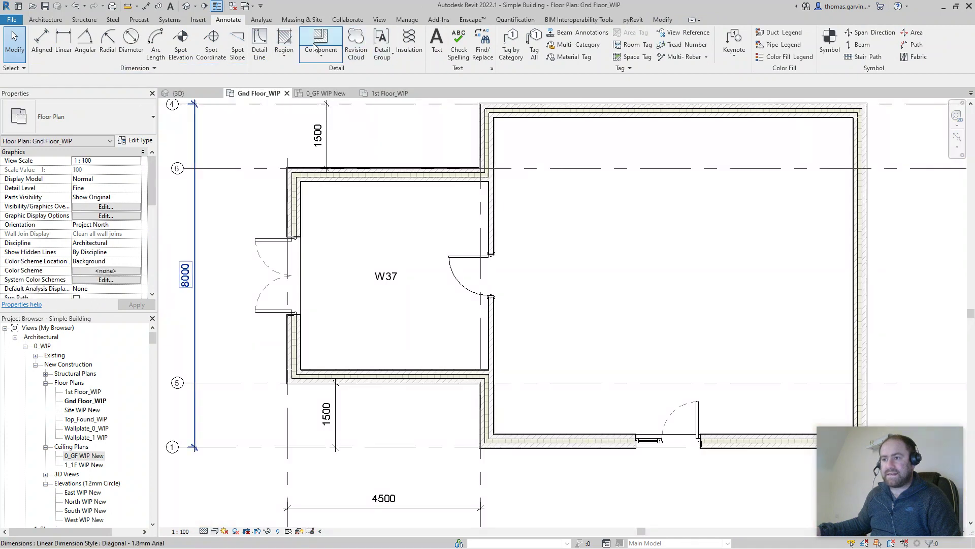
{"action": "left_click", "coordinate": [384, 62]}
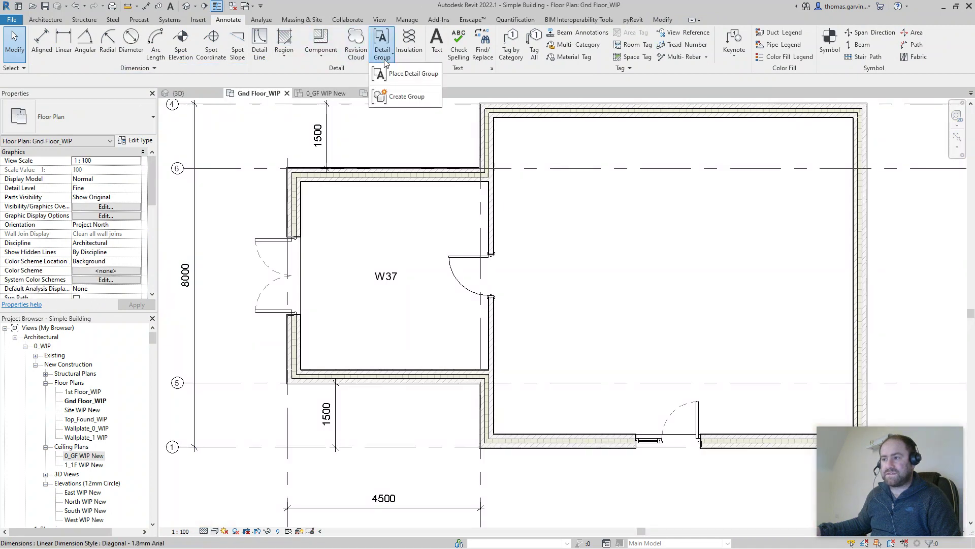
{"action": "left_click", "coordinate": [407, 73]}
{"action": "left_click", "coordinate": [108, 109]}
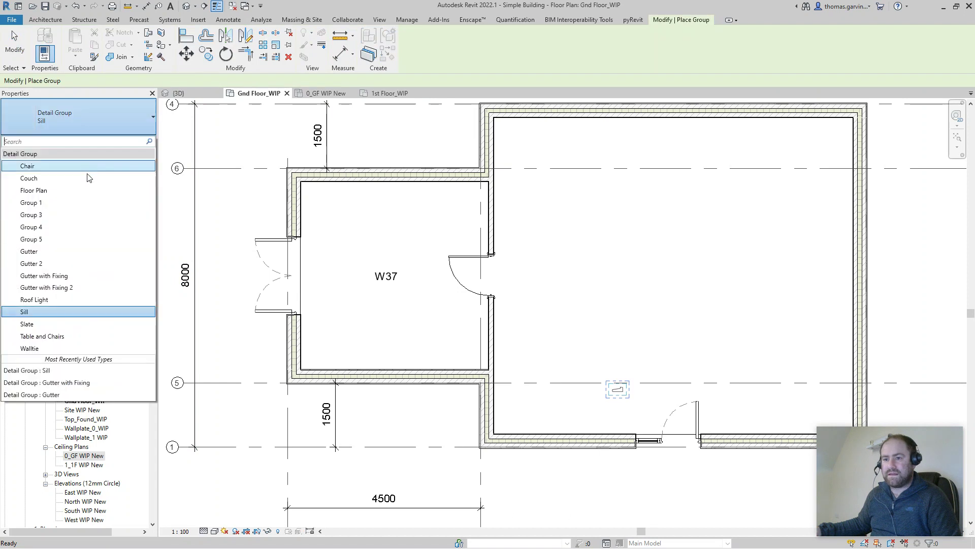
{"action": "left_click", "coordinate": [61, 307]}
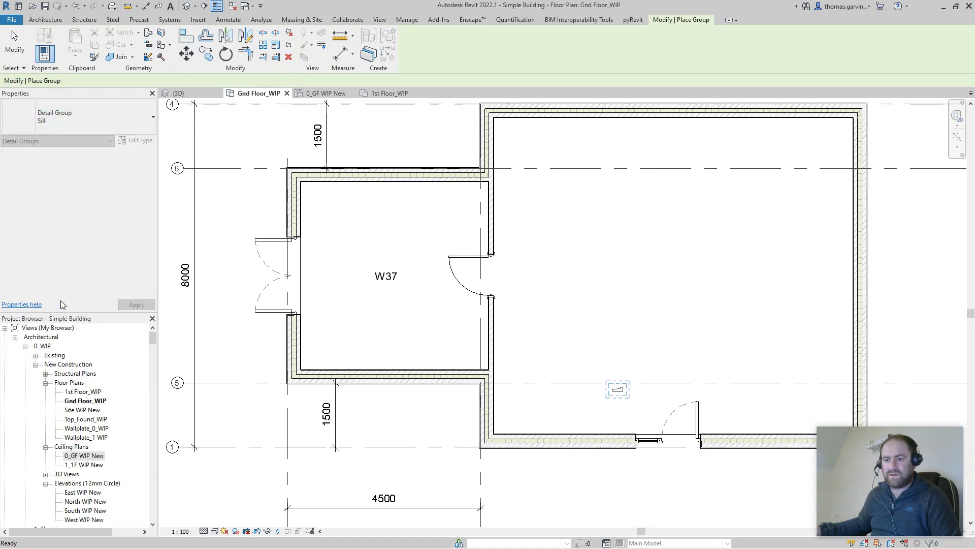
{"action": "scroll", "coordinate": [385, 269], "scroll_direction": "up", "scroll_amount": 4}
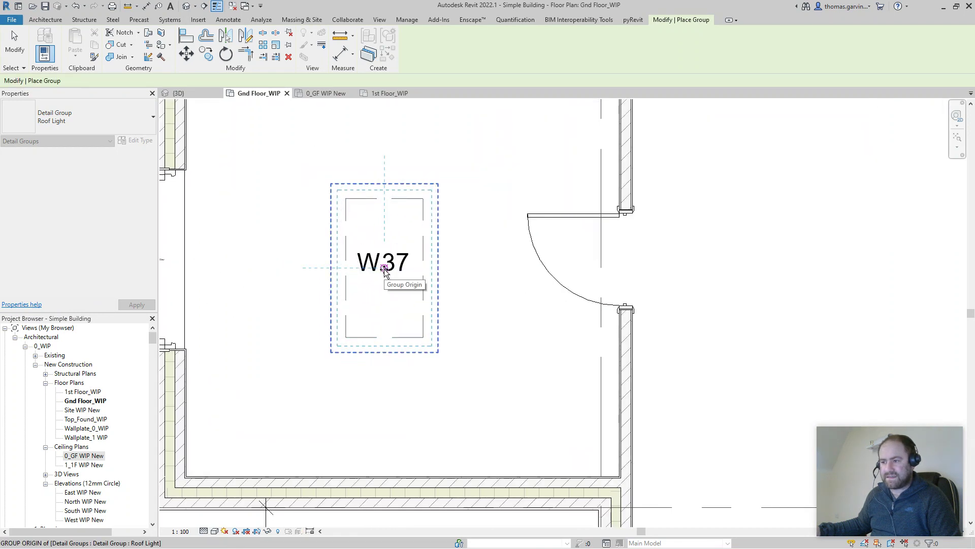
{"action": "left_click", "coordinate": [384, 269]}
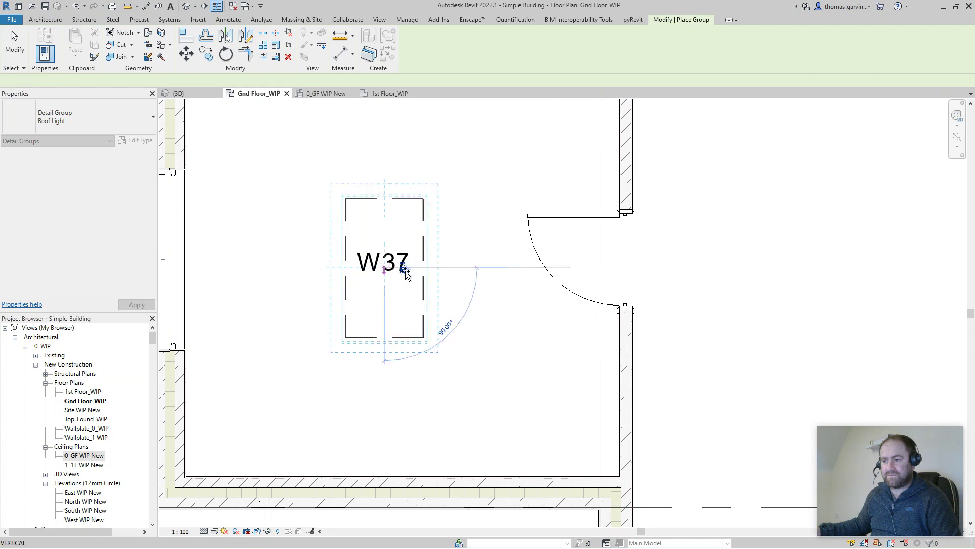
{"action": "key", "text": "Escape"}
{"action": "key", "text": "Escape"}
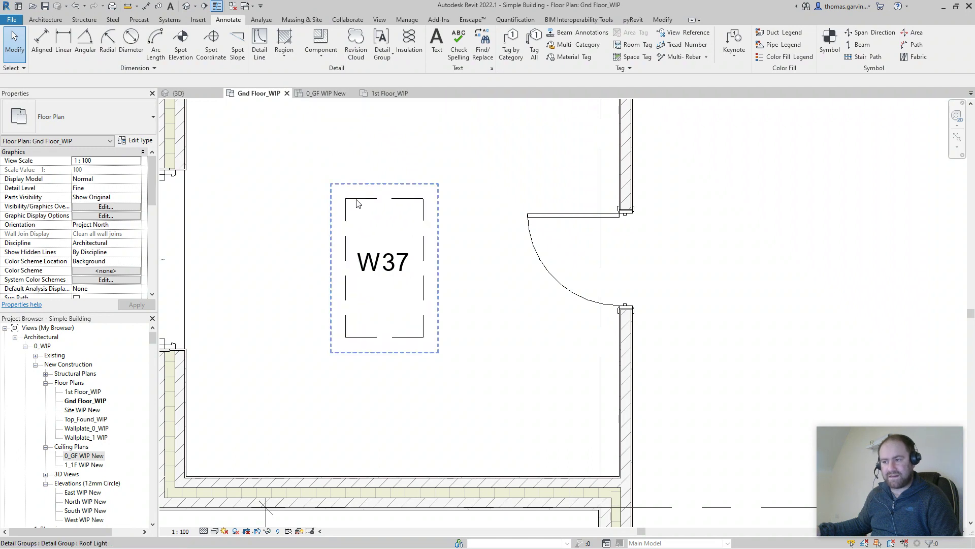
{"action": "scroll", "coordinate": [682, 343], "scroll_direction": "down", "scroll_amount": 6}
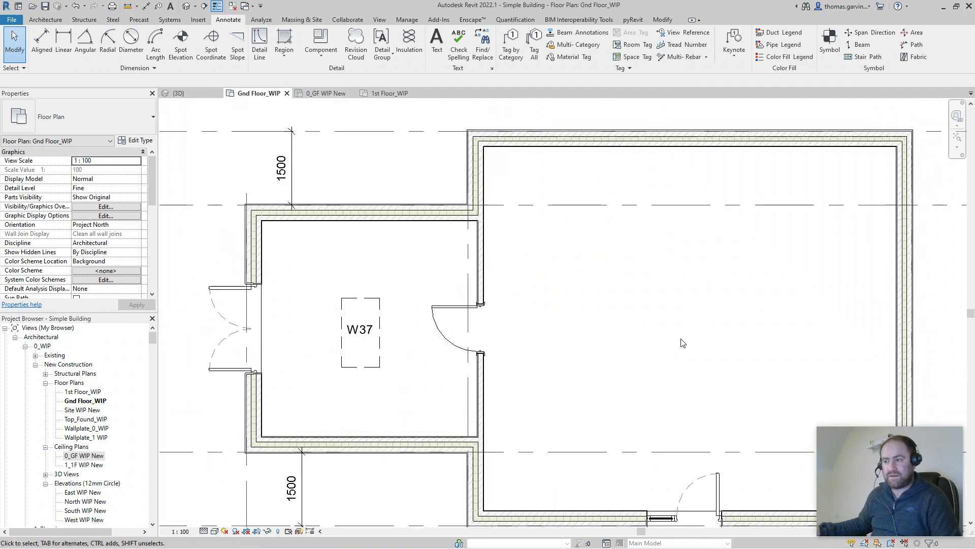